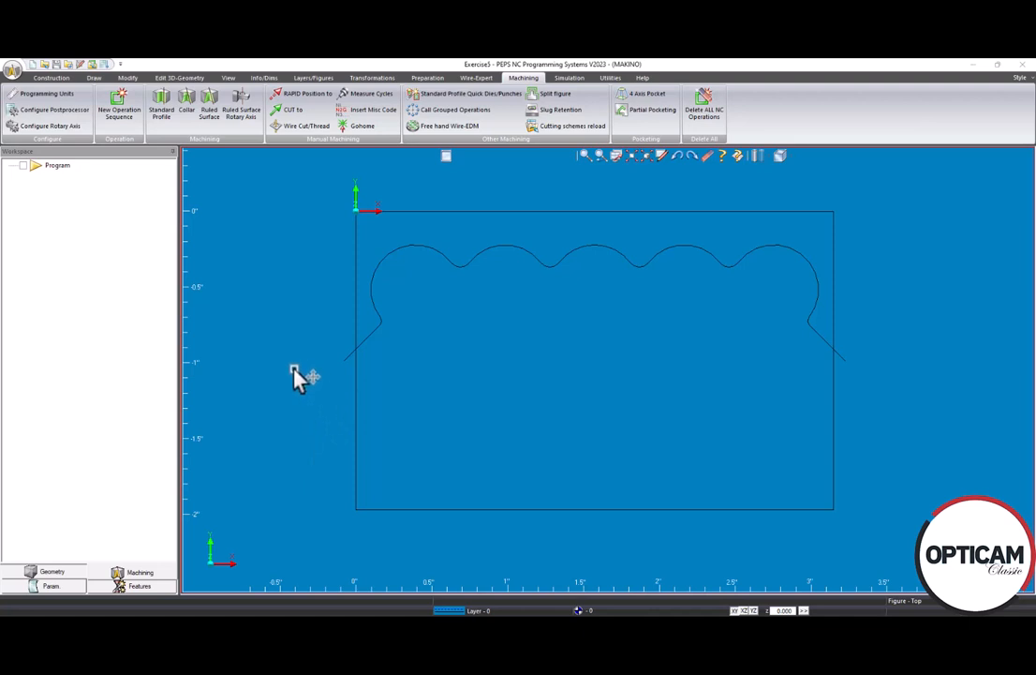
Start creating a profile figure with leading onto the nearest position on the profile turned off
click(428, 78)
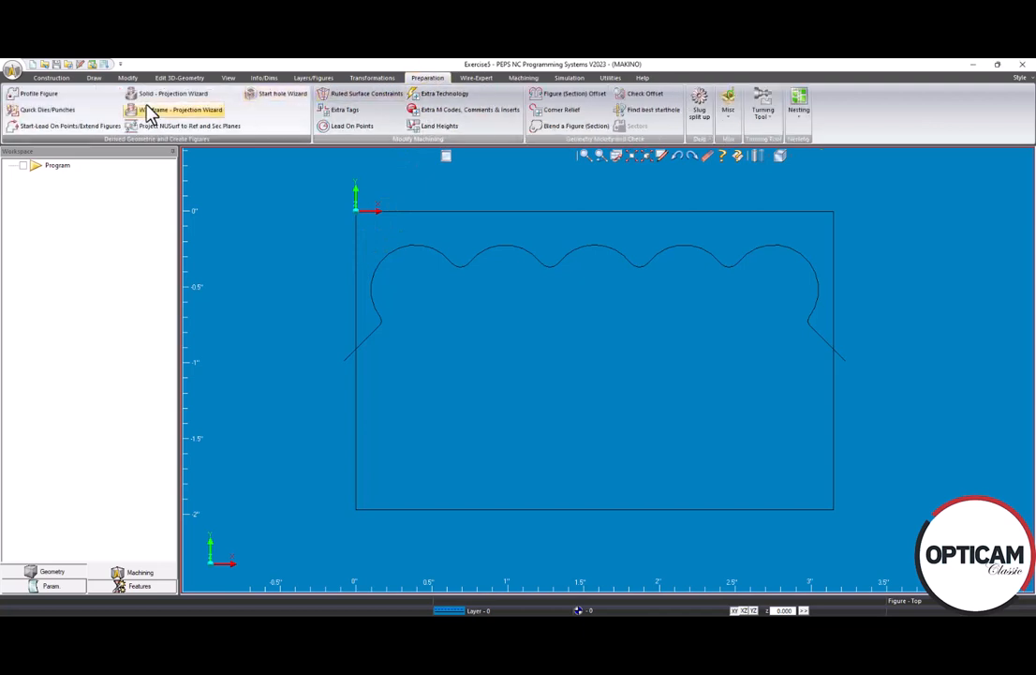
click(40, 95)
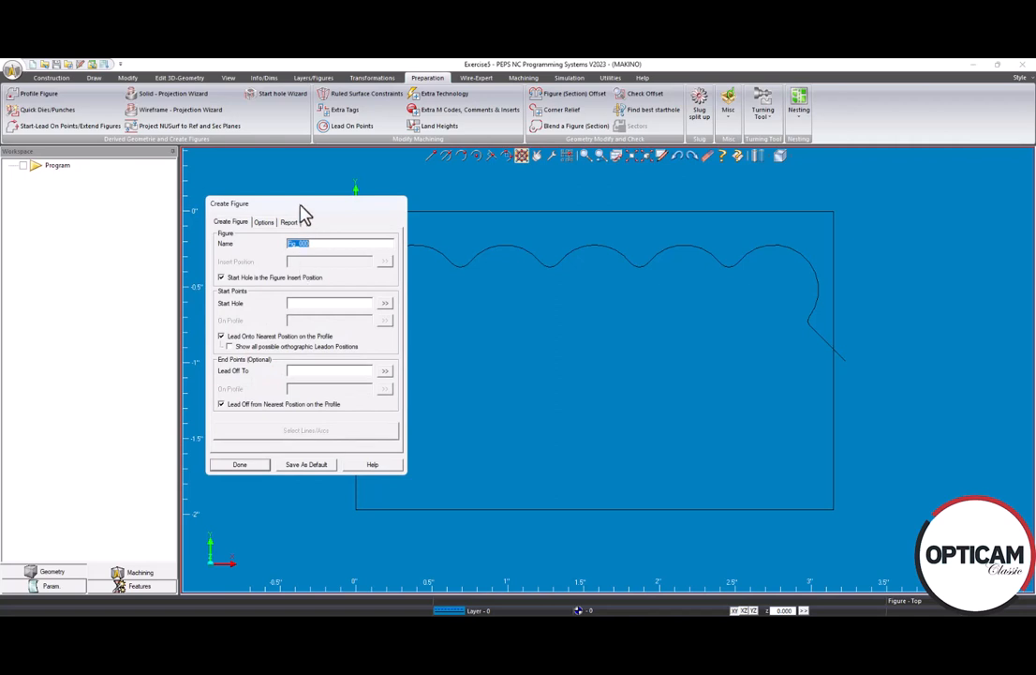
drag(298, 206, 172, 192)
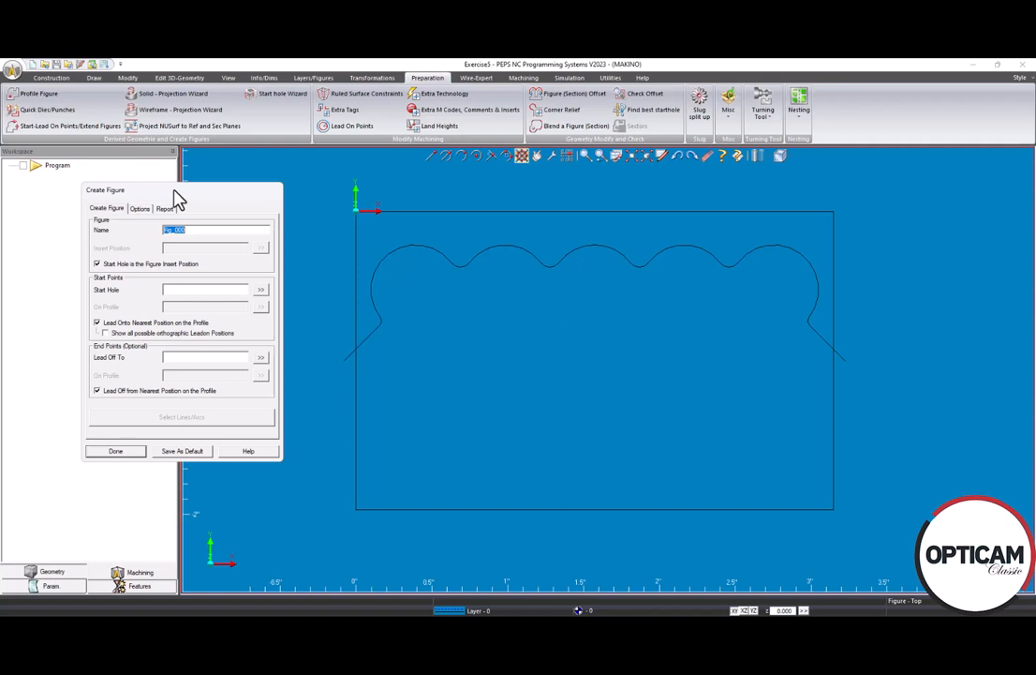
drag(173, 190, 143, 189)
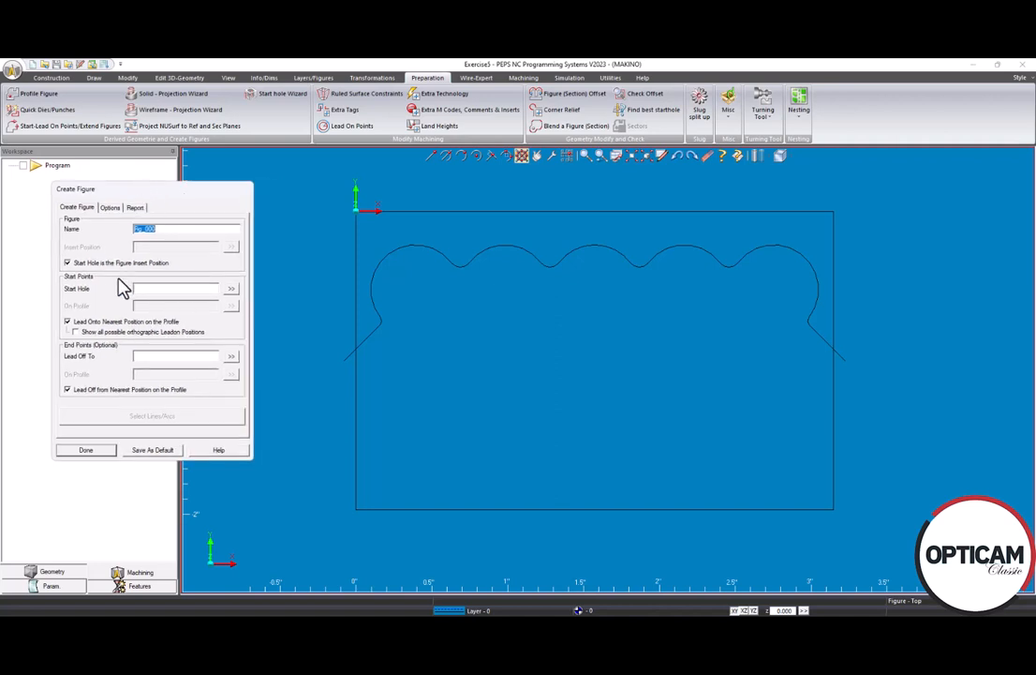
click(68, 321)
click(68, 322)
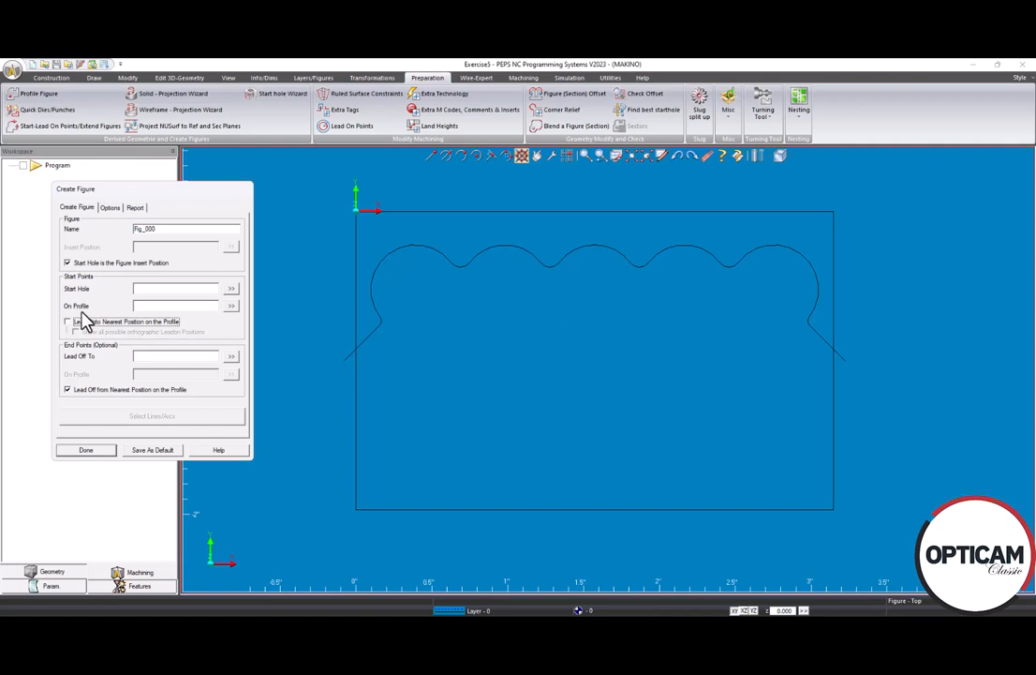
Place the figure's start hole at about X-0.4 Y-0.99 and its profile start at the outer end of the left angled line
click(231, 289)
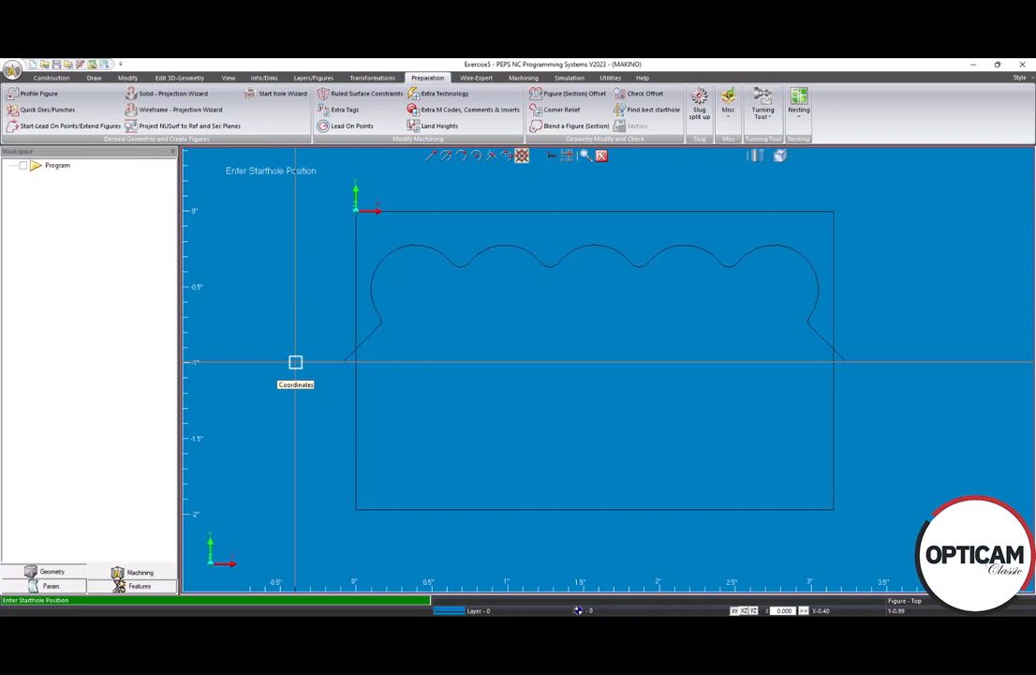
click(296, 362)
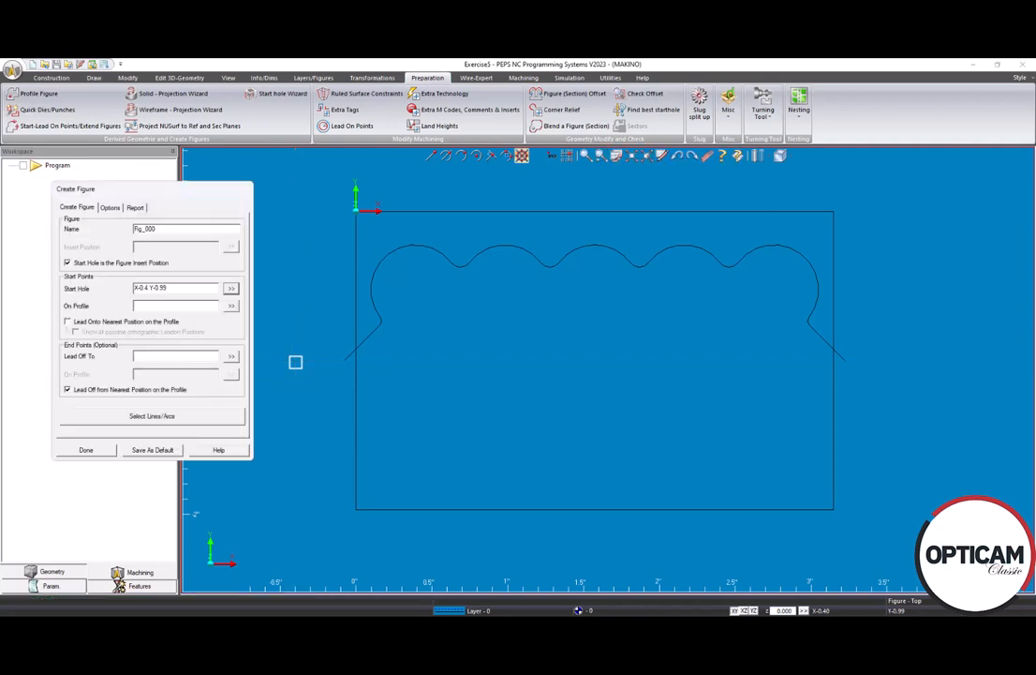
click(231, 306)
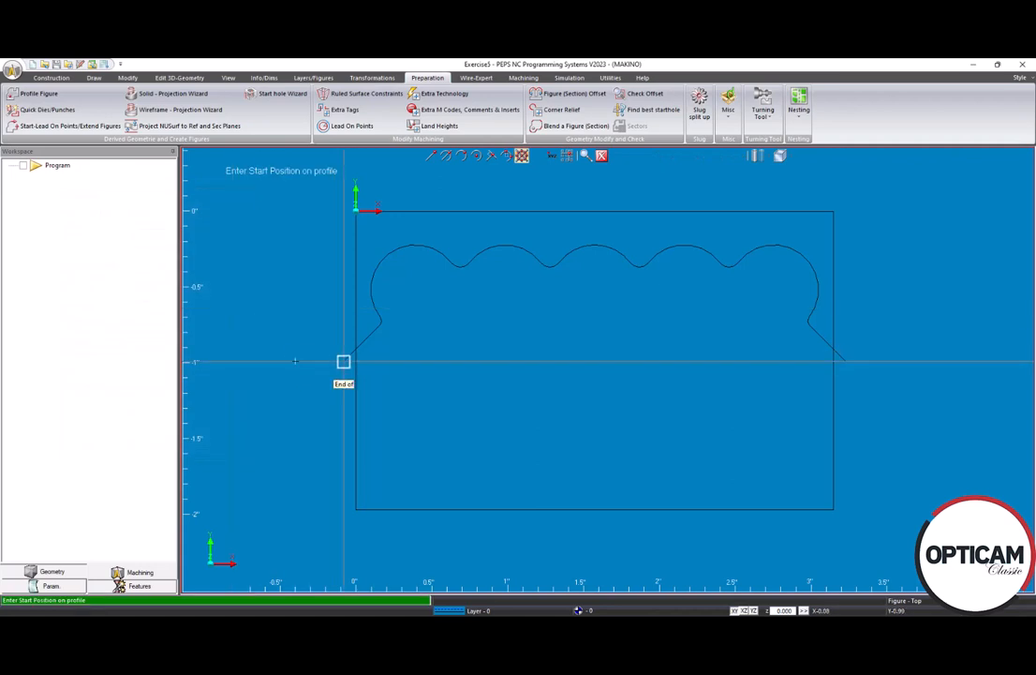
click(343, 362)
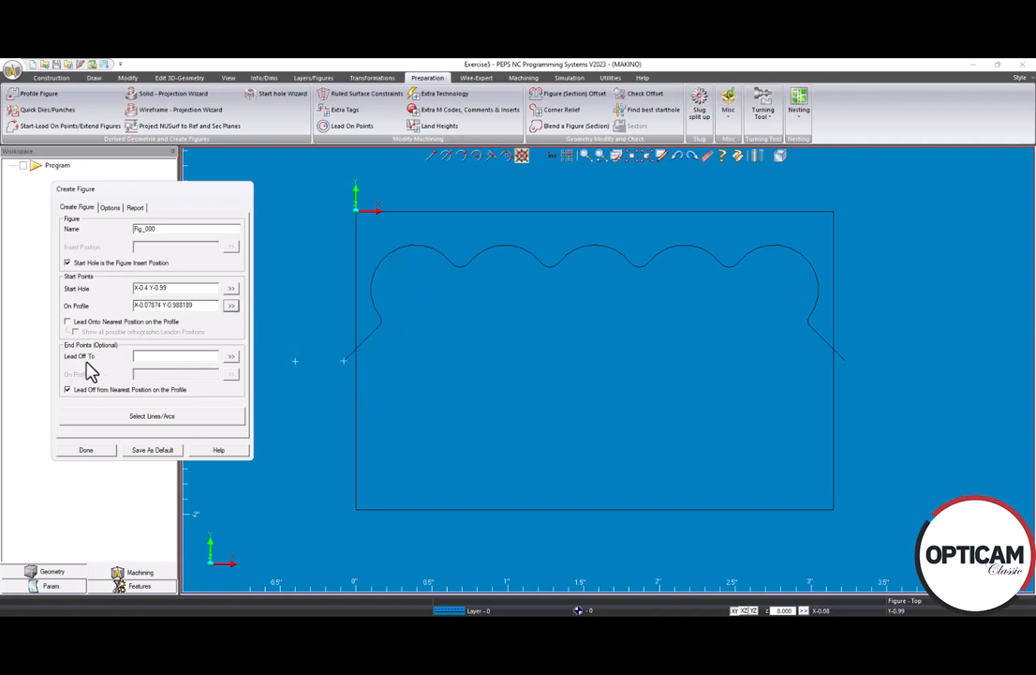
Set the lead-off position at about X3.62 Y-0.99, ending the profile at the right angled line's outer end instead of the nearest position
click(230, 357)
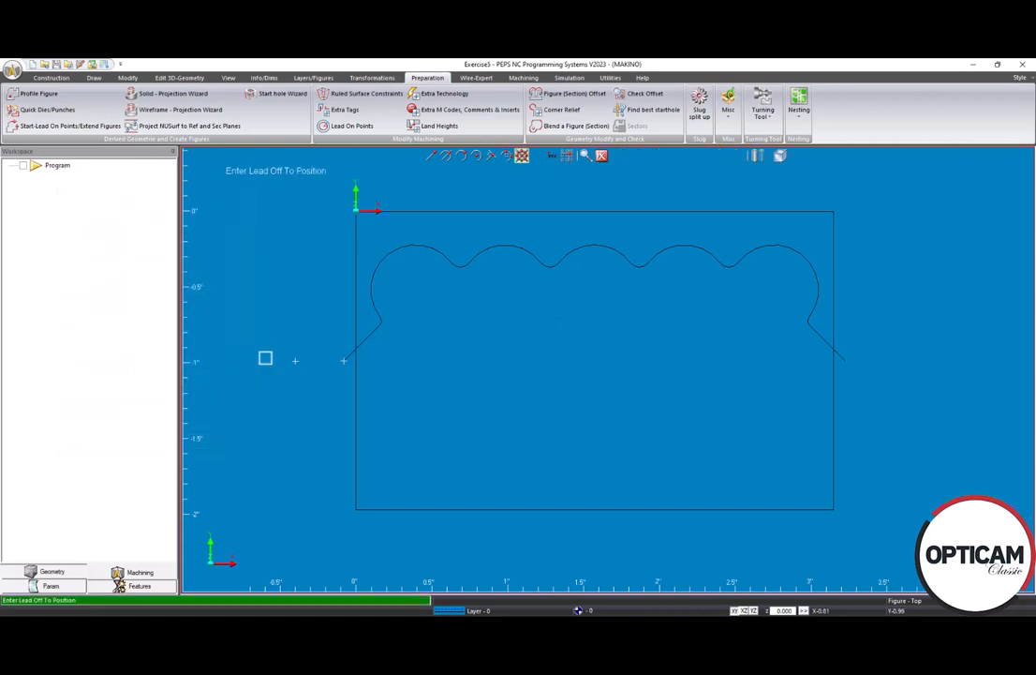
click(905, 362)
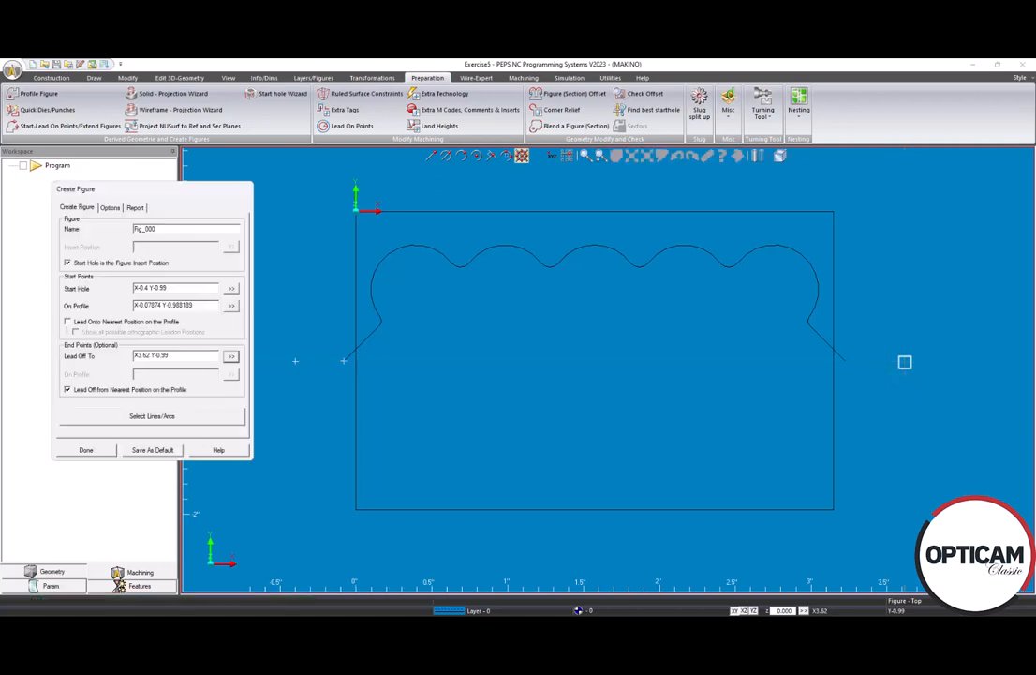
click(128, 389)
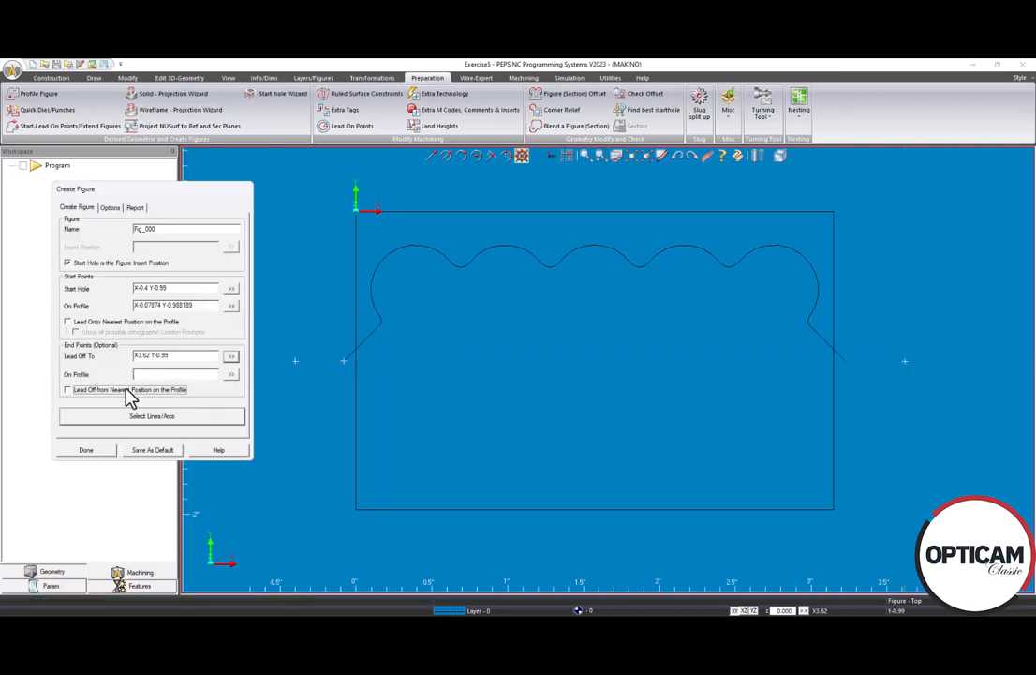
click(232, 375)
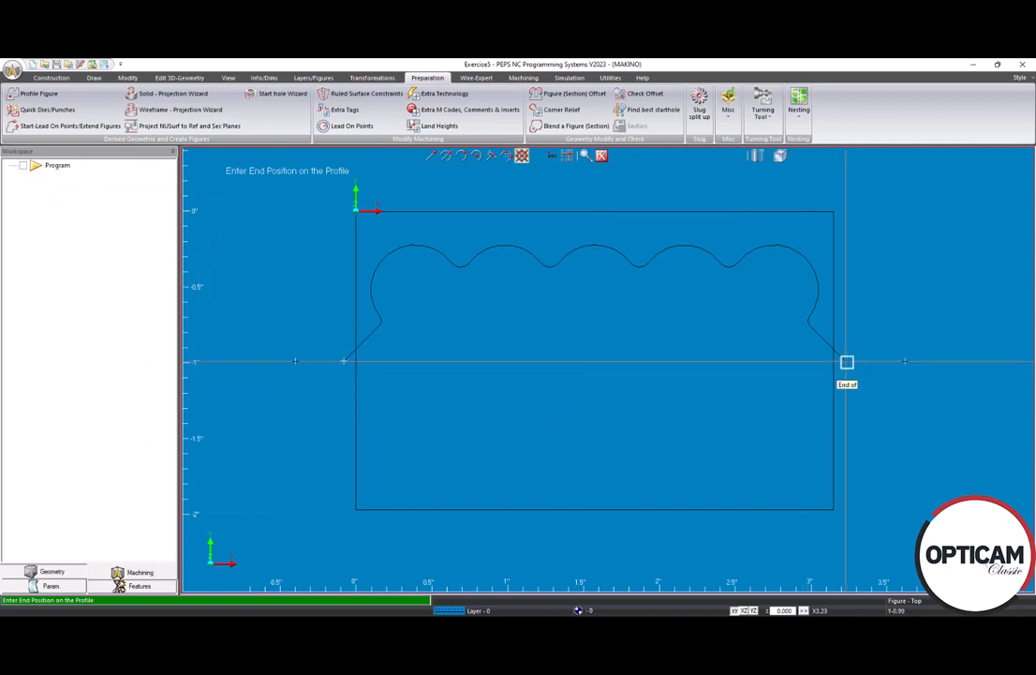
click(846, 362)
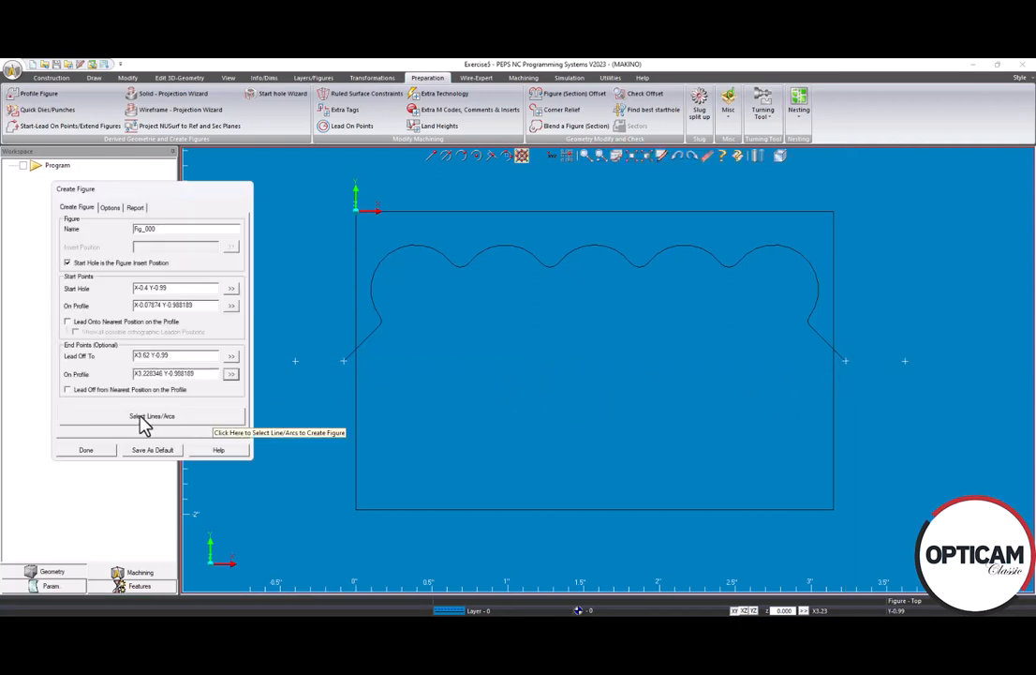
Create the figure from the linked scalloped profile, removing the redundant line/arc and accepting it as an open figure
click(143, 420)
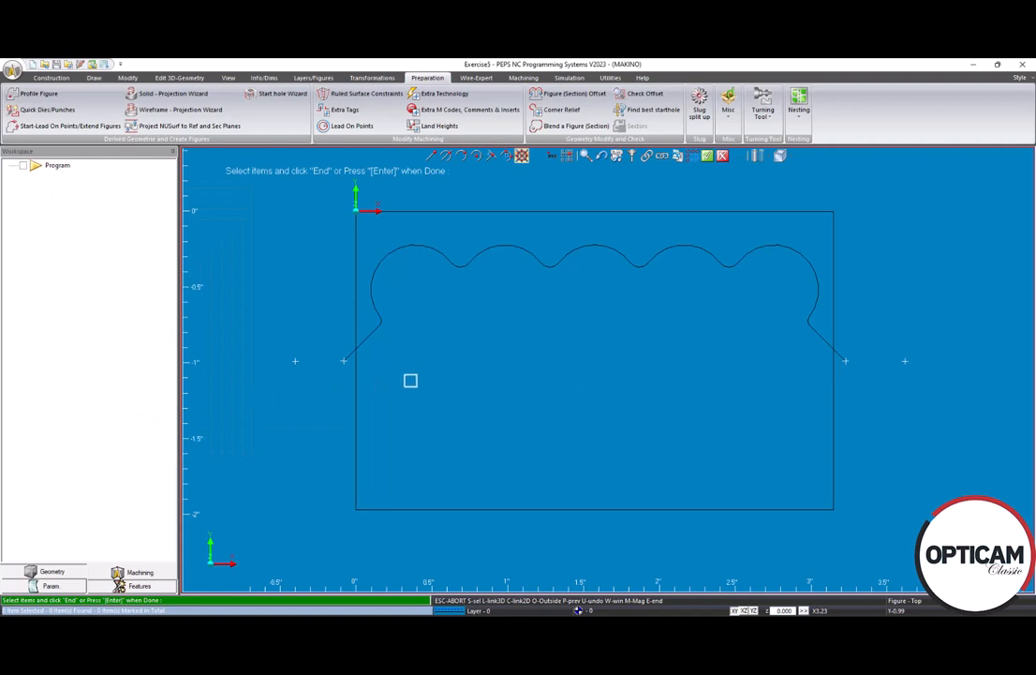
click(650, 157)
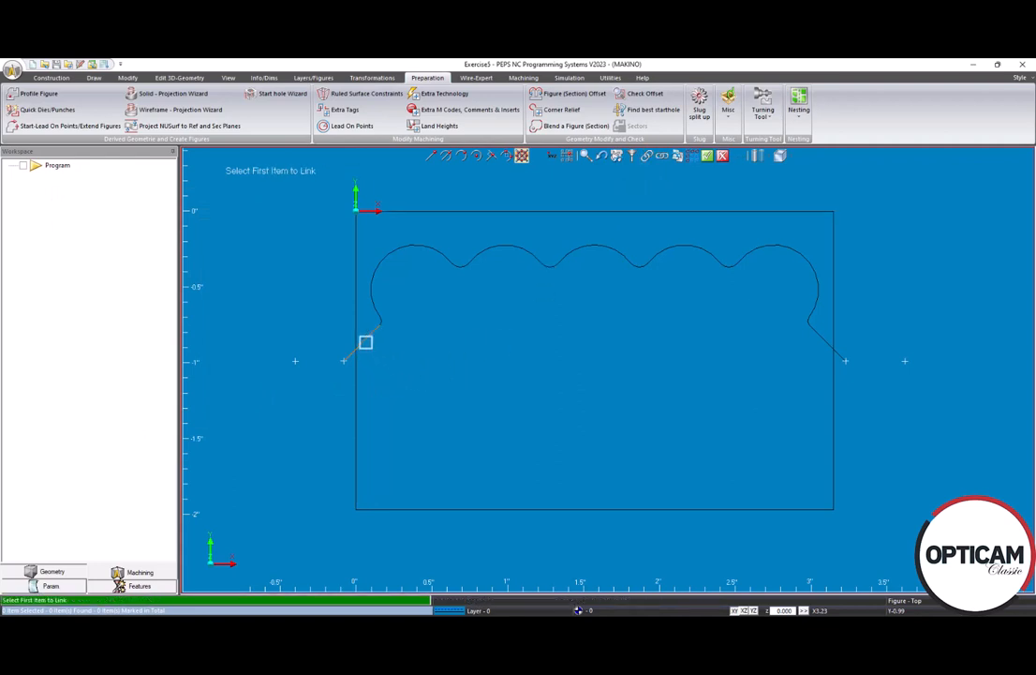
click(365, 343)
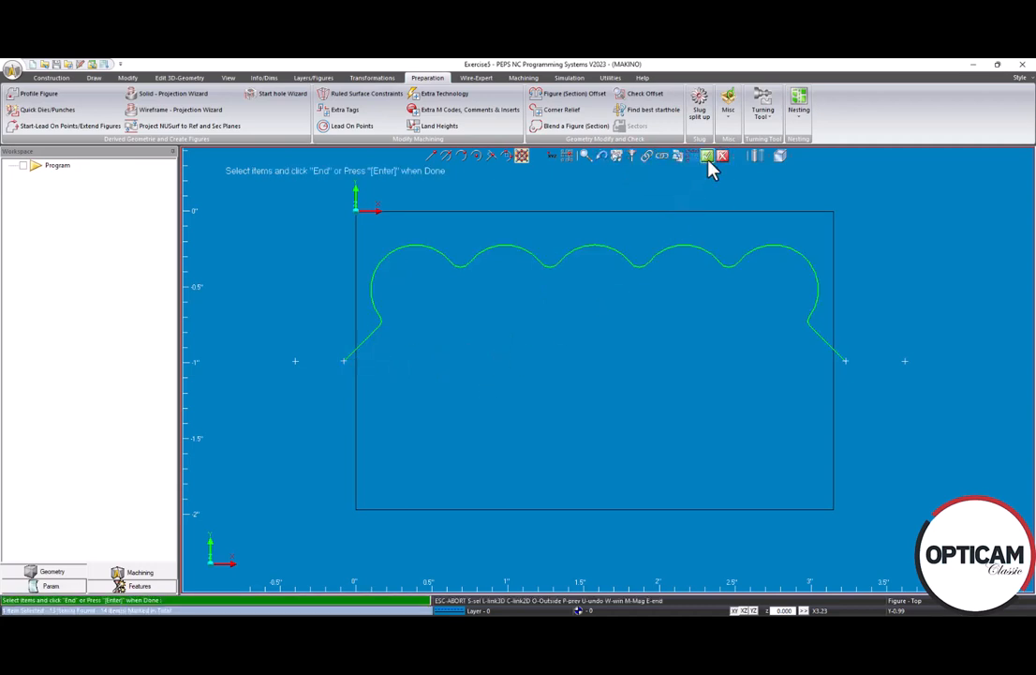
click(709, 163)
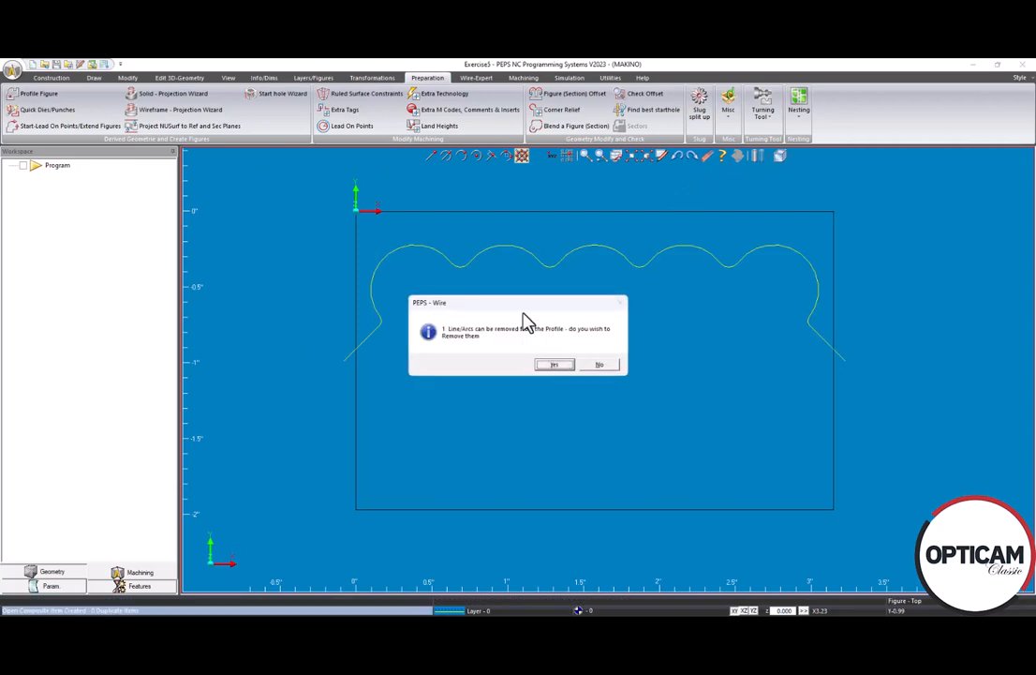
click(552, 365)
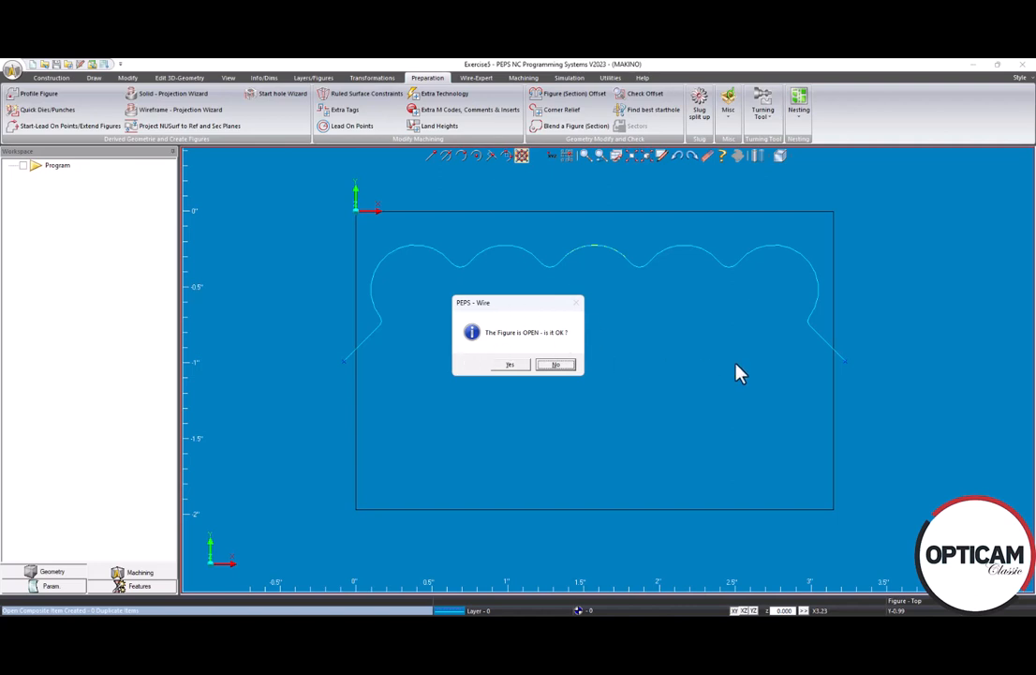
click(511, 366)
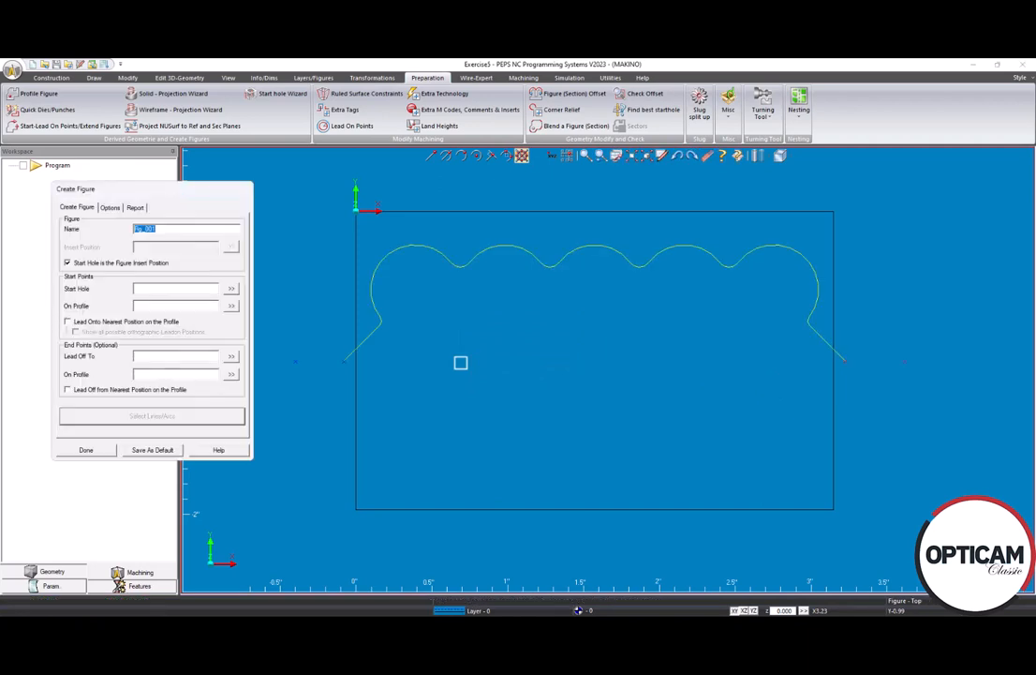
click(85, 451)
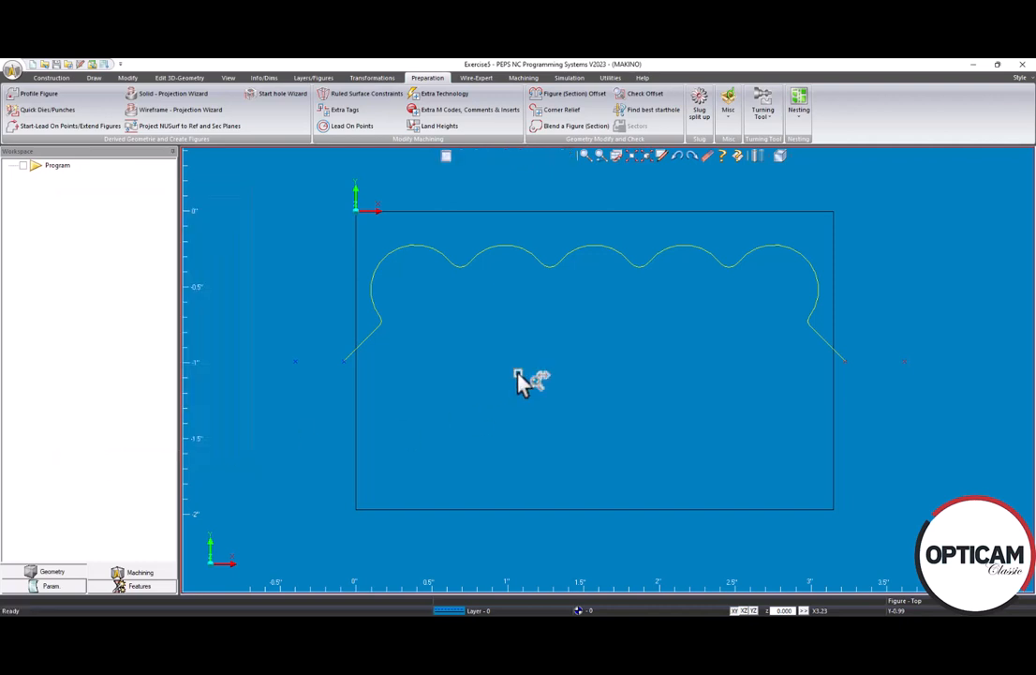
Start a Standard Profile operation and create a rectangular billet from X0.0 Y-1.97 to X3.149606 Y0.0 with a thickness of 1
click(524, 79)
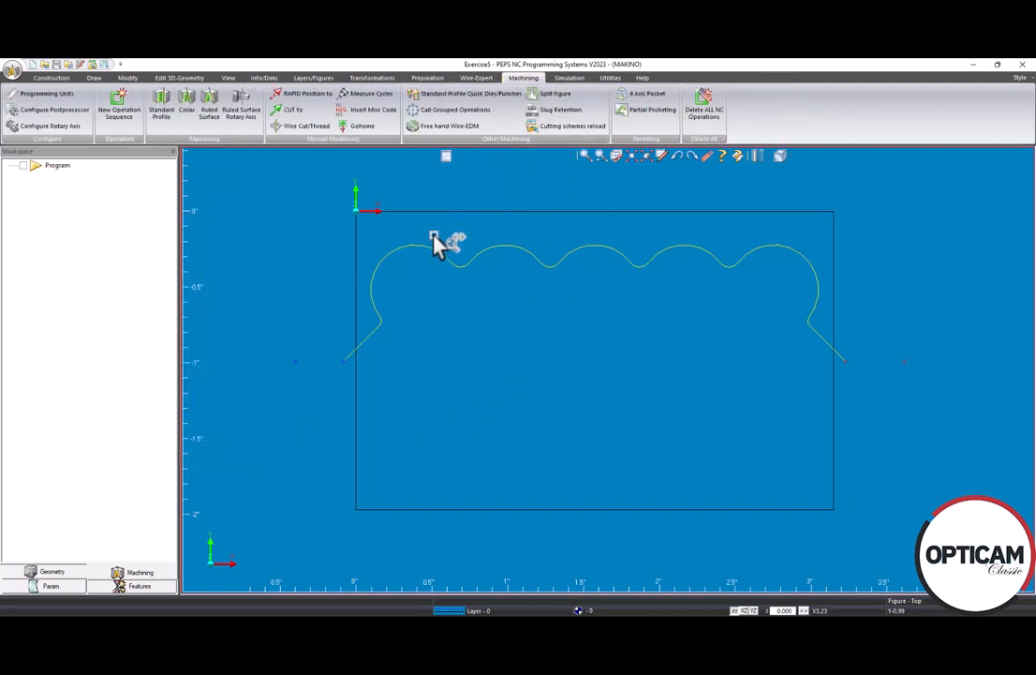
click(158, 117)
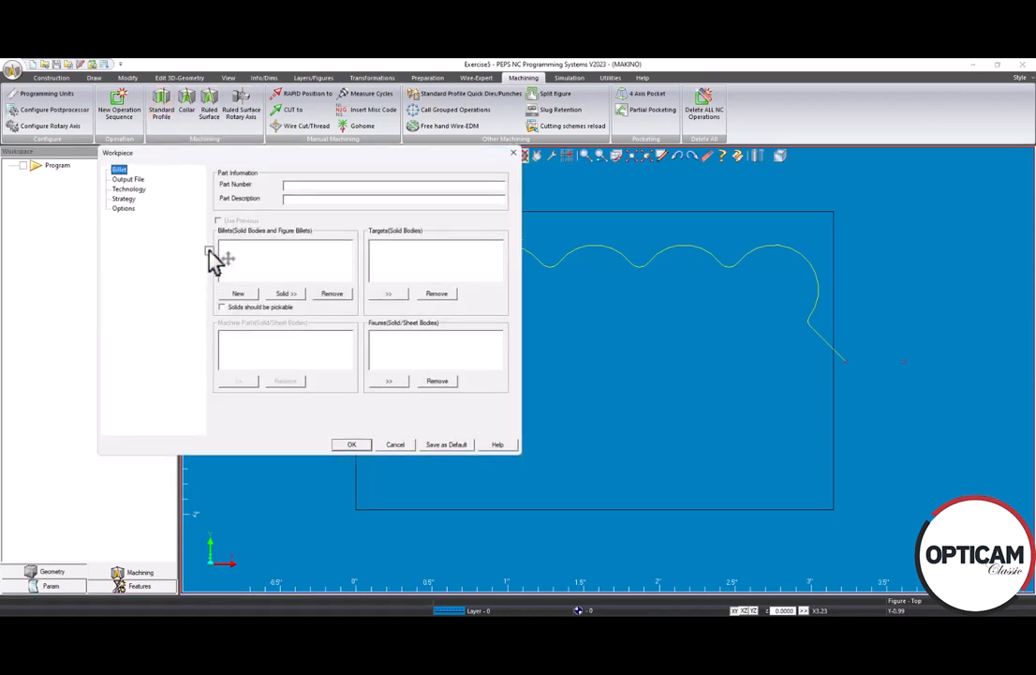
click(241, 294)
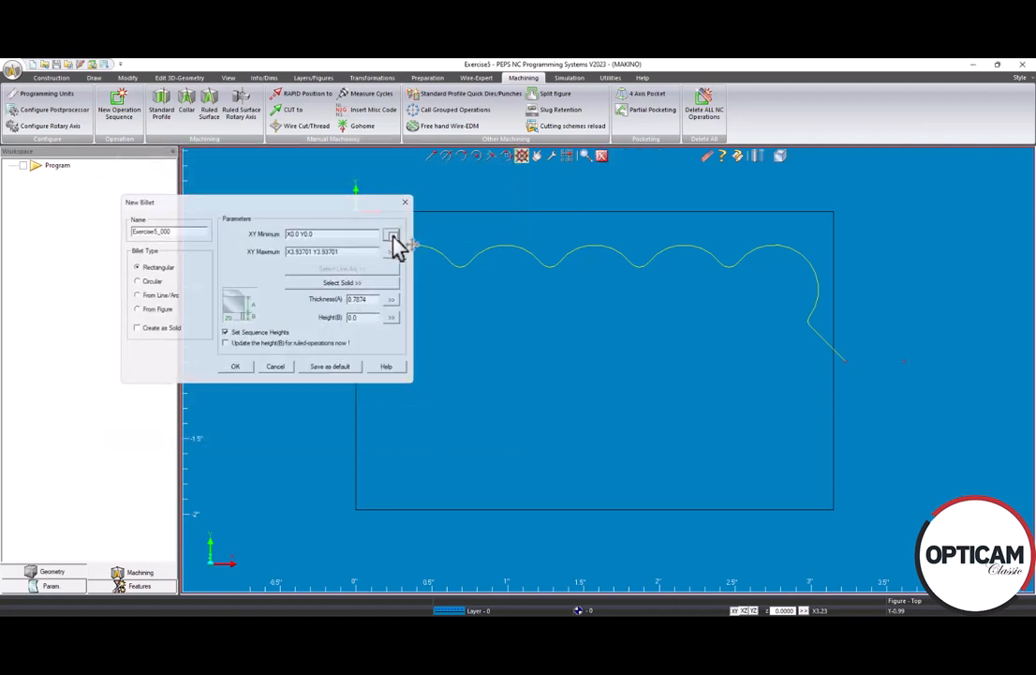
click(389, 237)
click(367, 511)
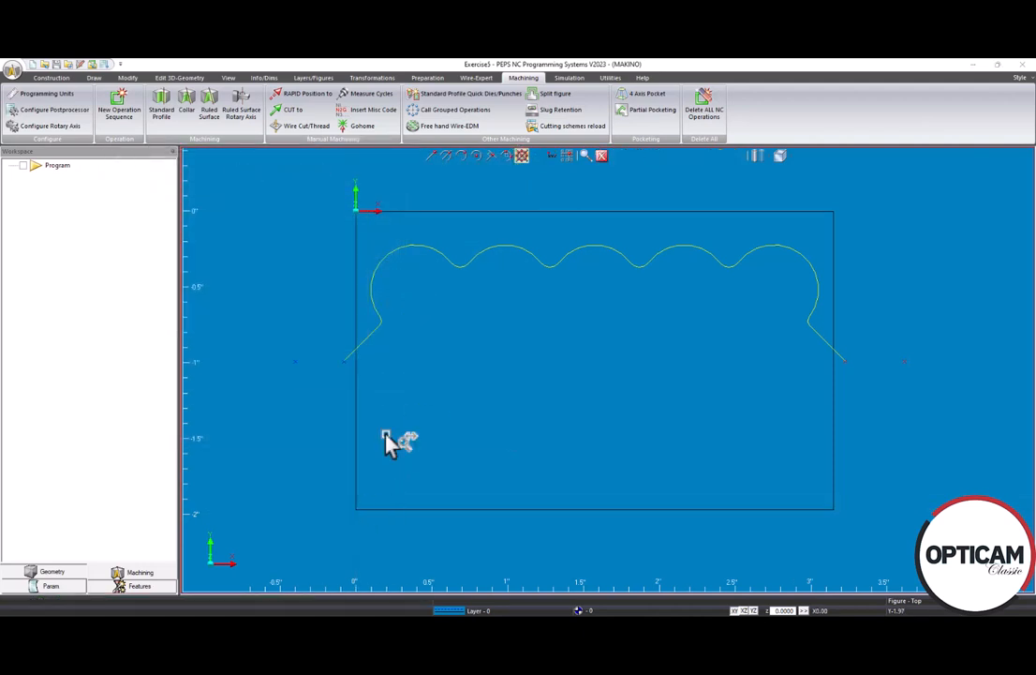
click(390, 255)
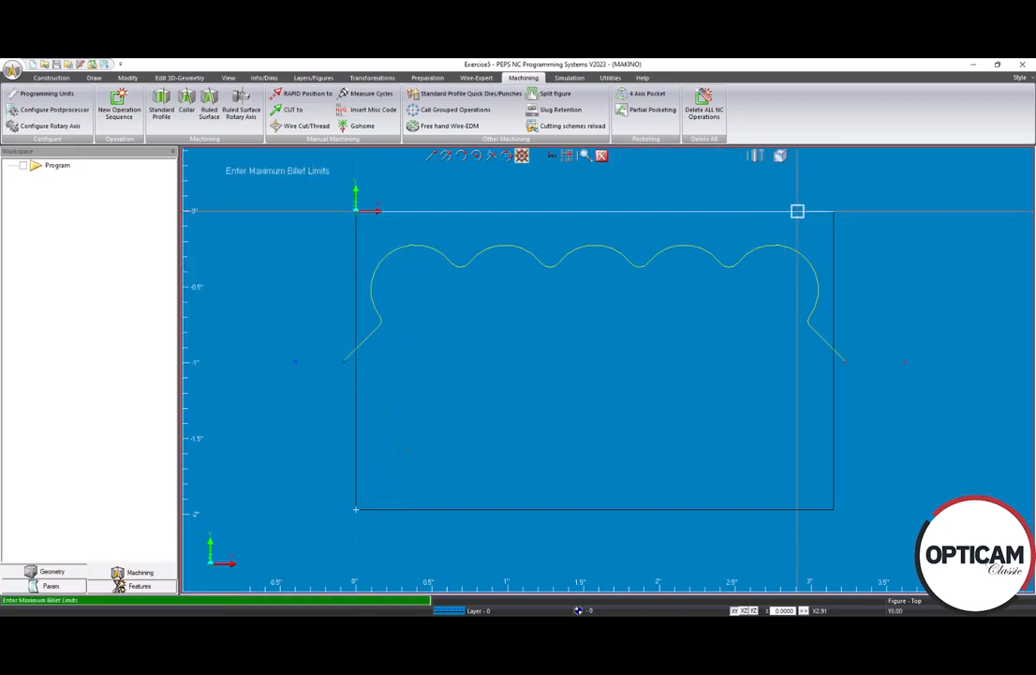
click(798, 211)
double_click(364, 298)
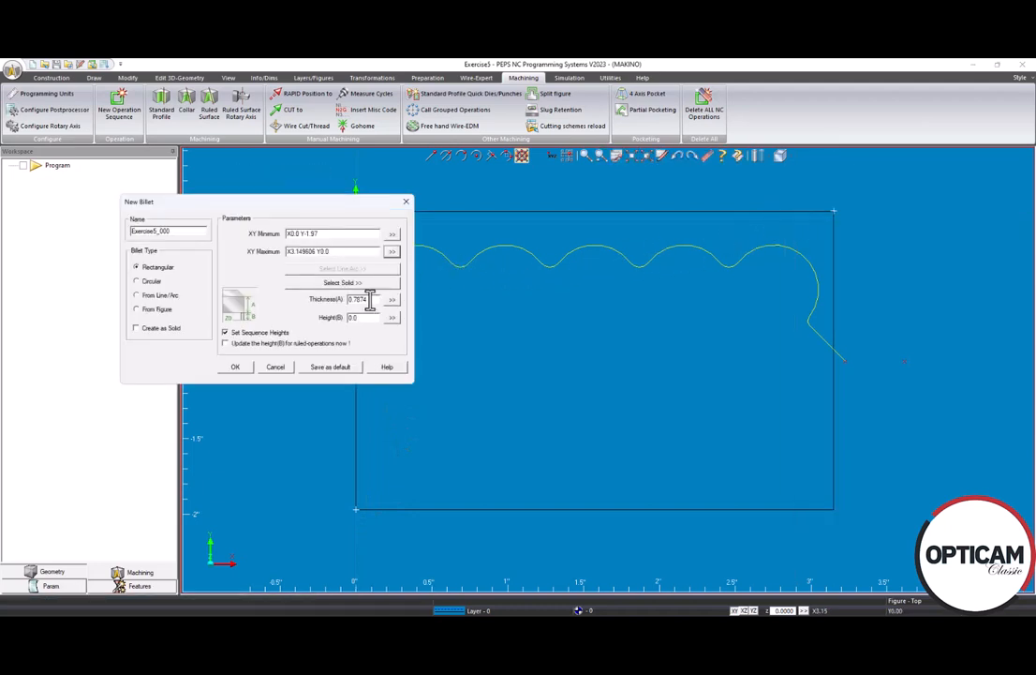
text(1)
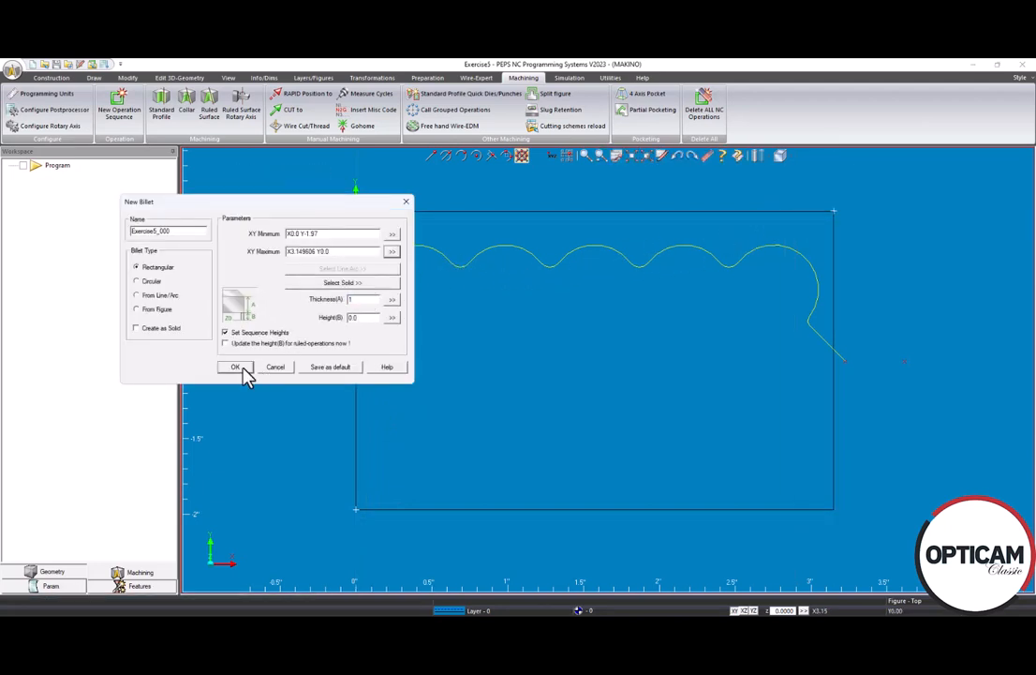
click(241, 366)
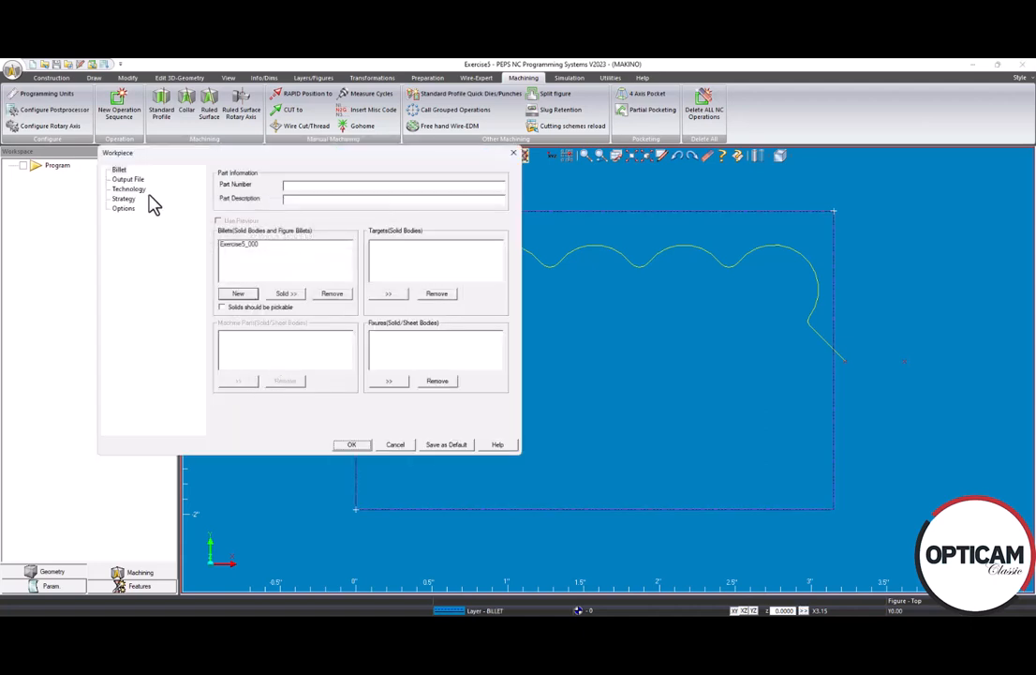
Review the workpiece's output file, technology and strategy settings, and accept the workpiece definition
click(129, 180)
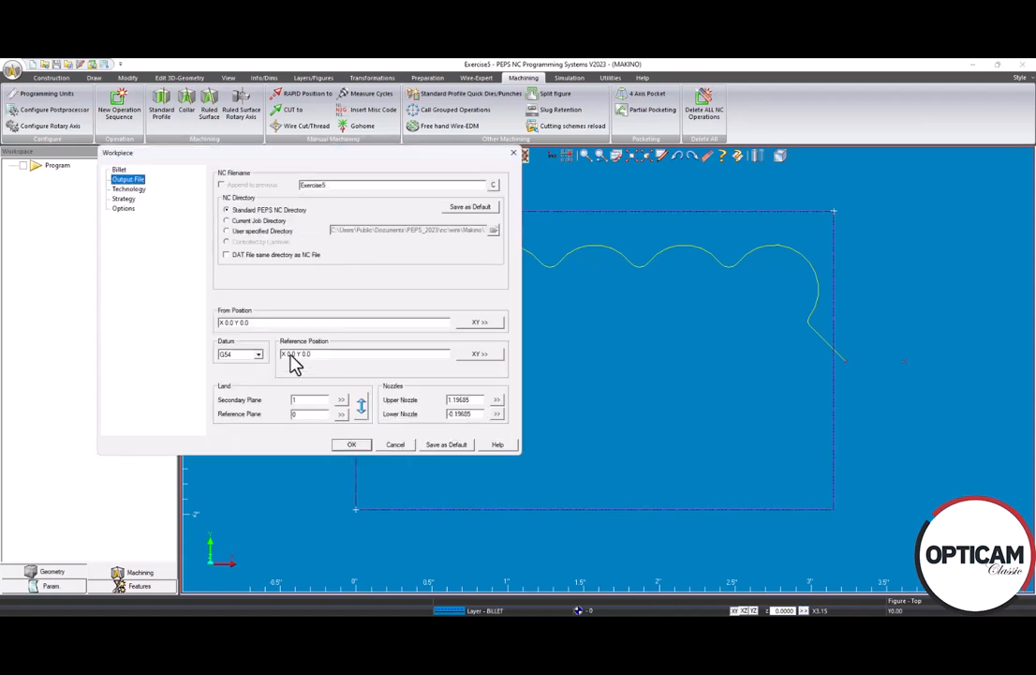
click(128, 193)
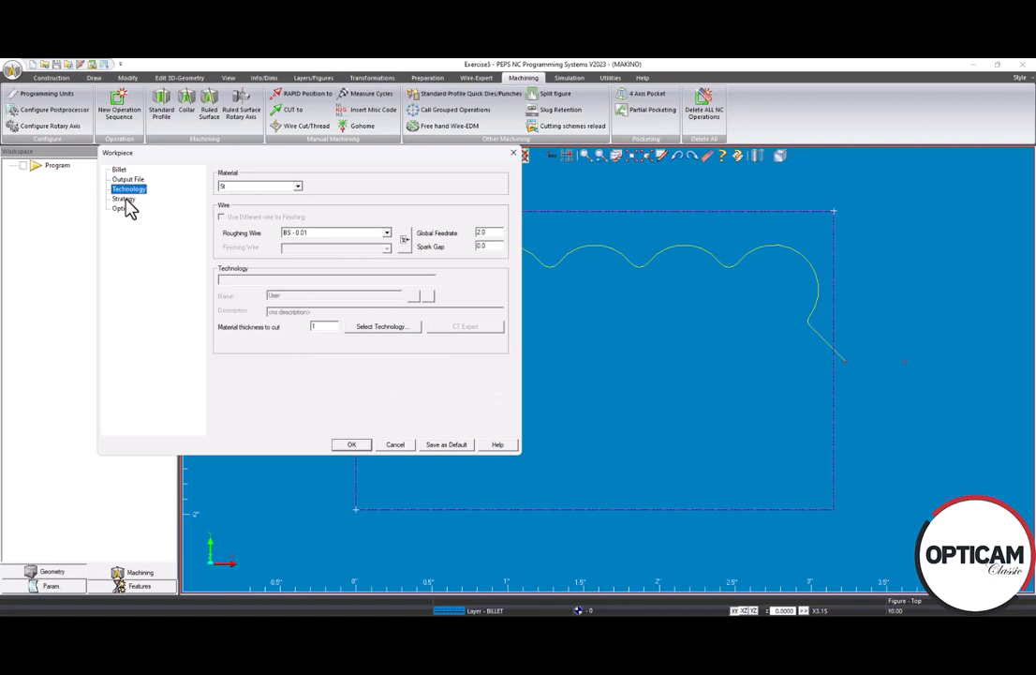
click(126, 200)
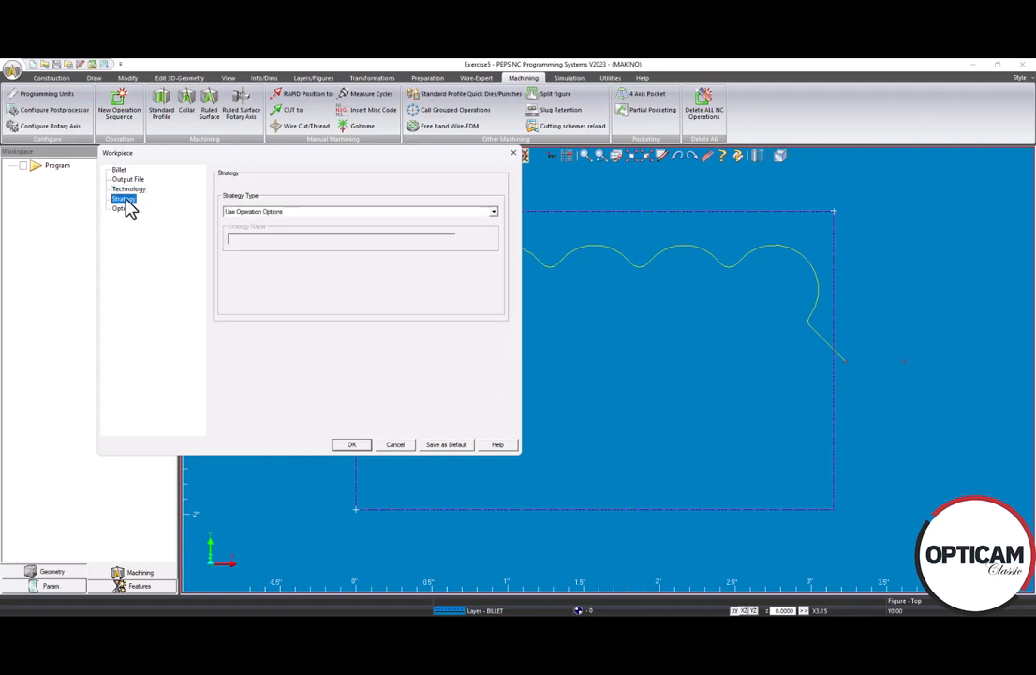
click(352, 445)
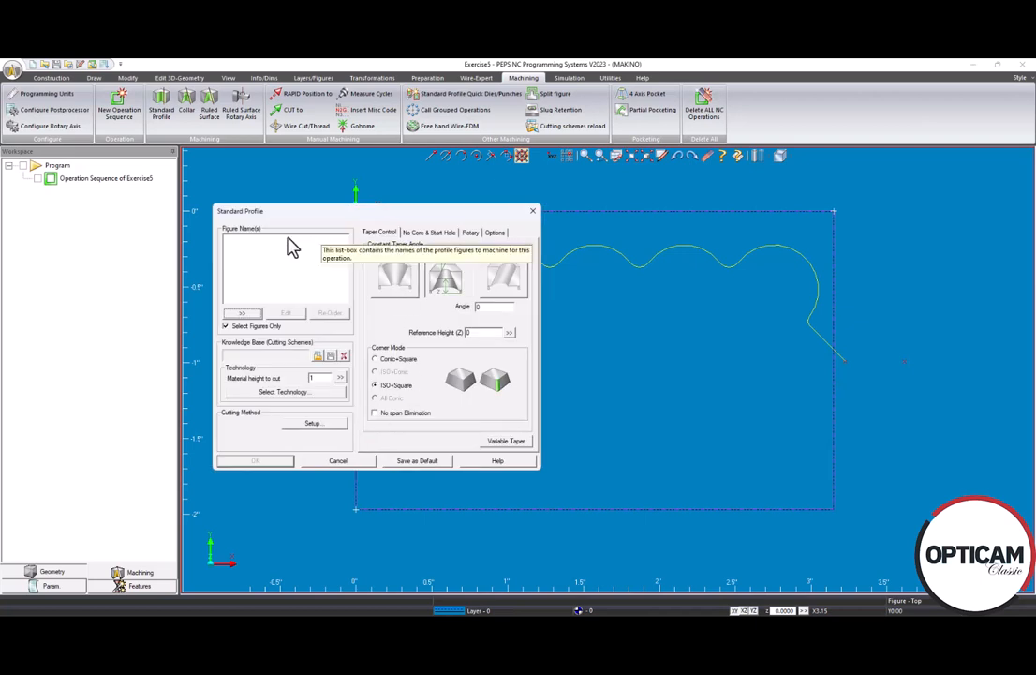
Assign the scalloped open figure to the Standard Profile operation
click(242, 313)
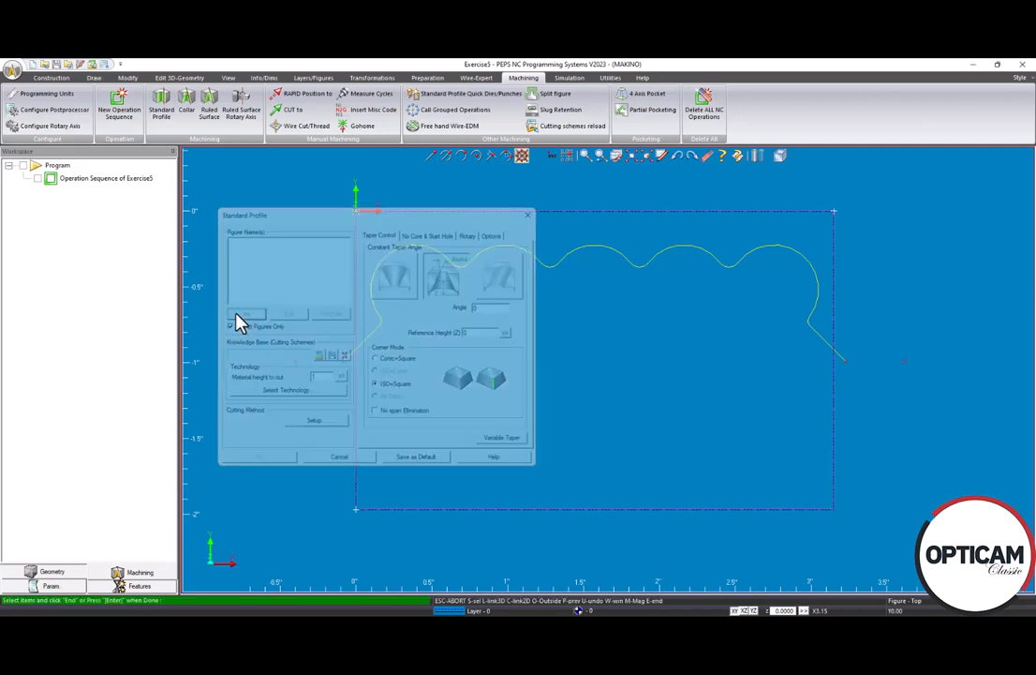
click(372, 332)
click(372, 332)
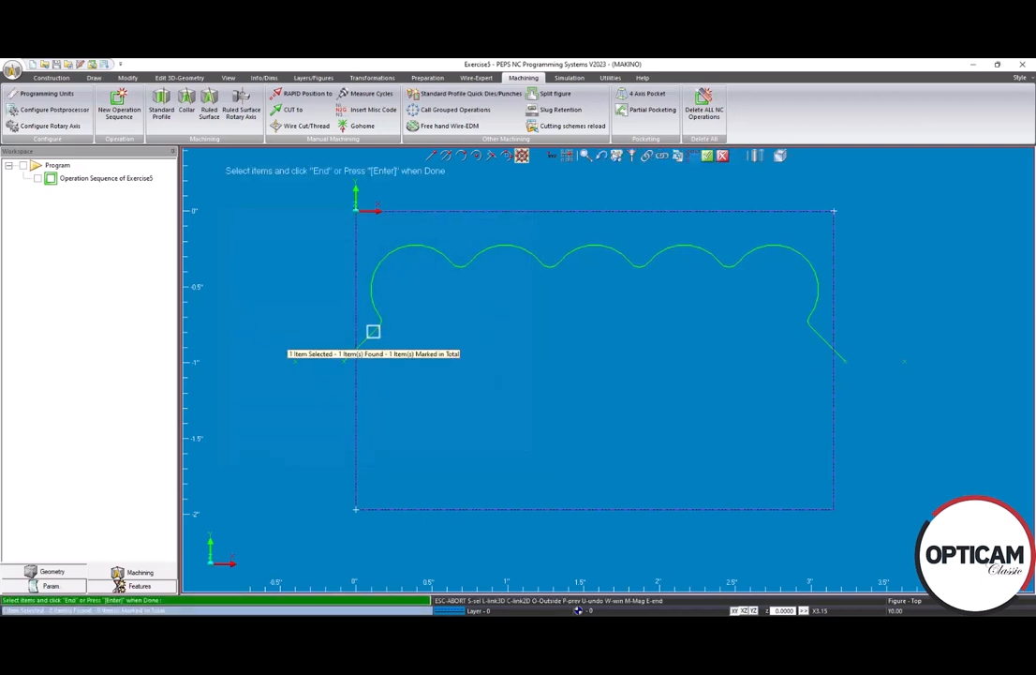
click(708, 158)
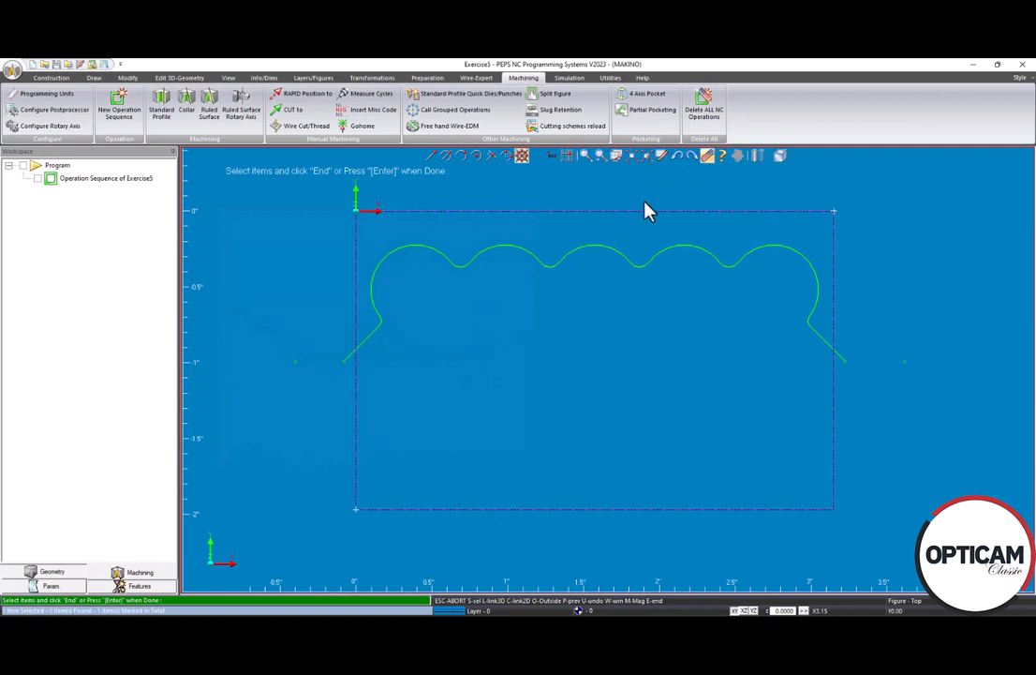
Accept the technology licence terms and load the High Precision D5C, Position Close technology with the Finish 8 machining process
click(273, 393)
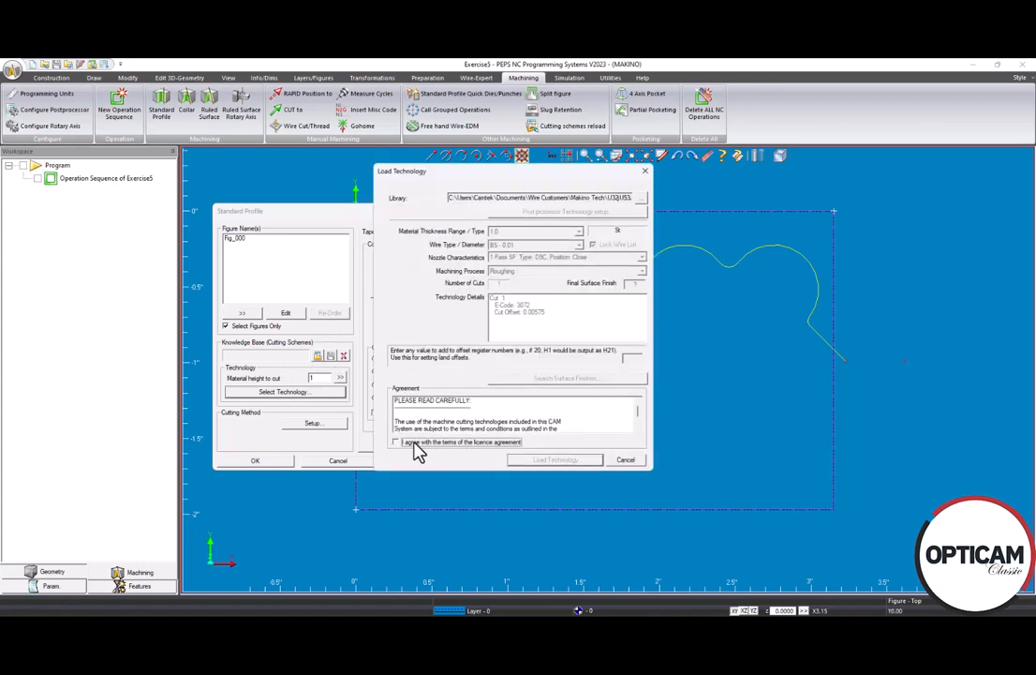
click(413, 443)
click(642, 256)
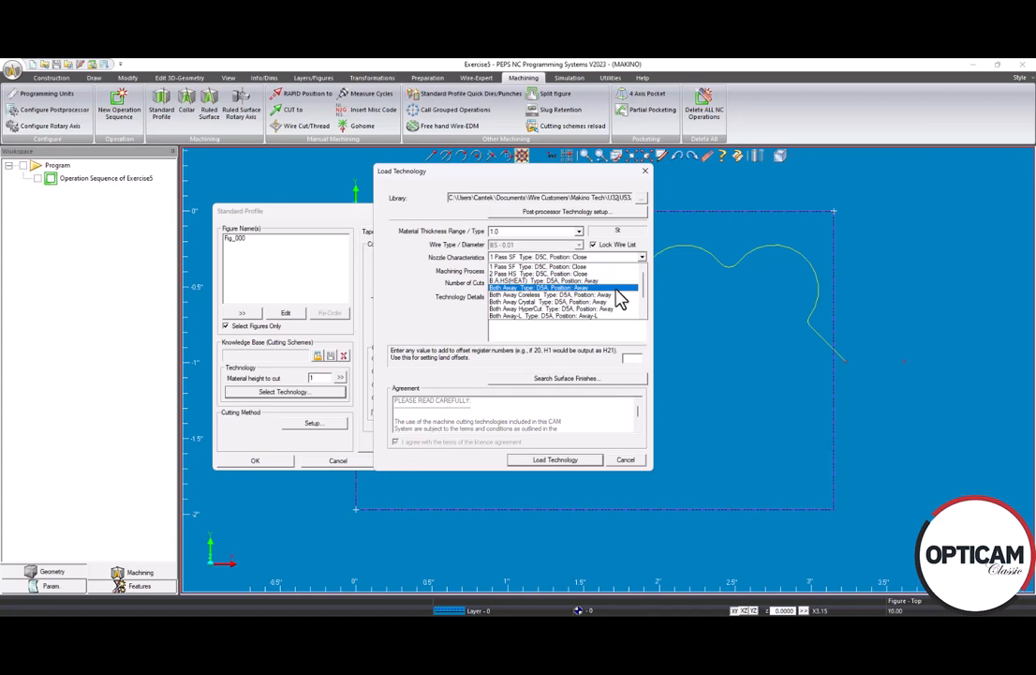
scroll(645, 294, down, 2)
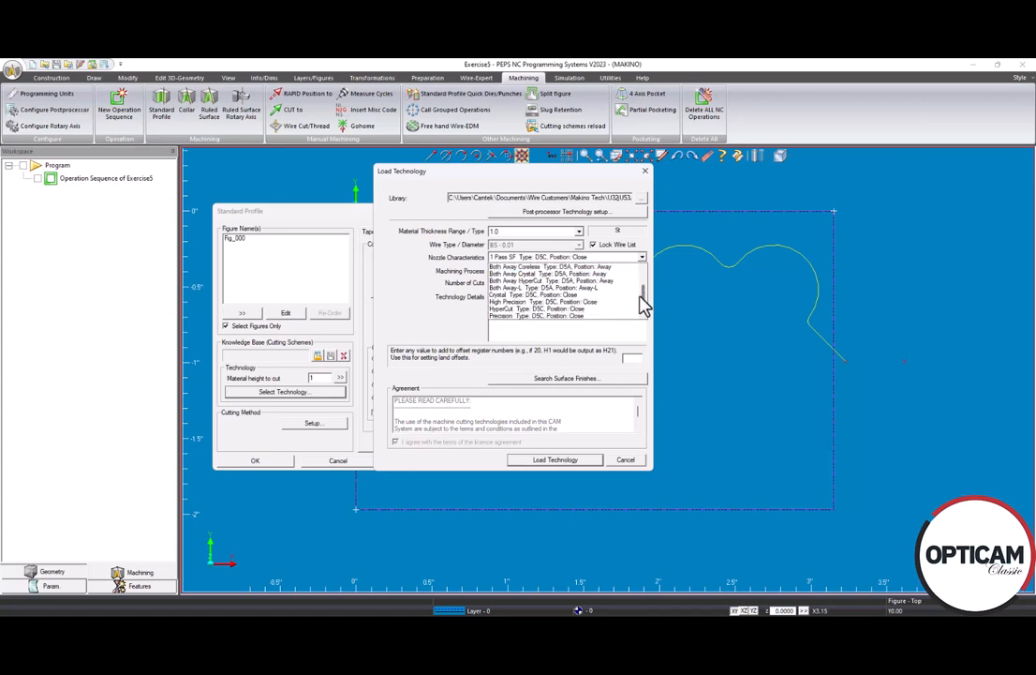
click(611, 299)
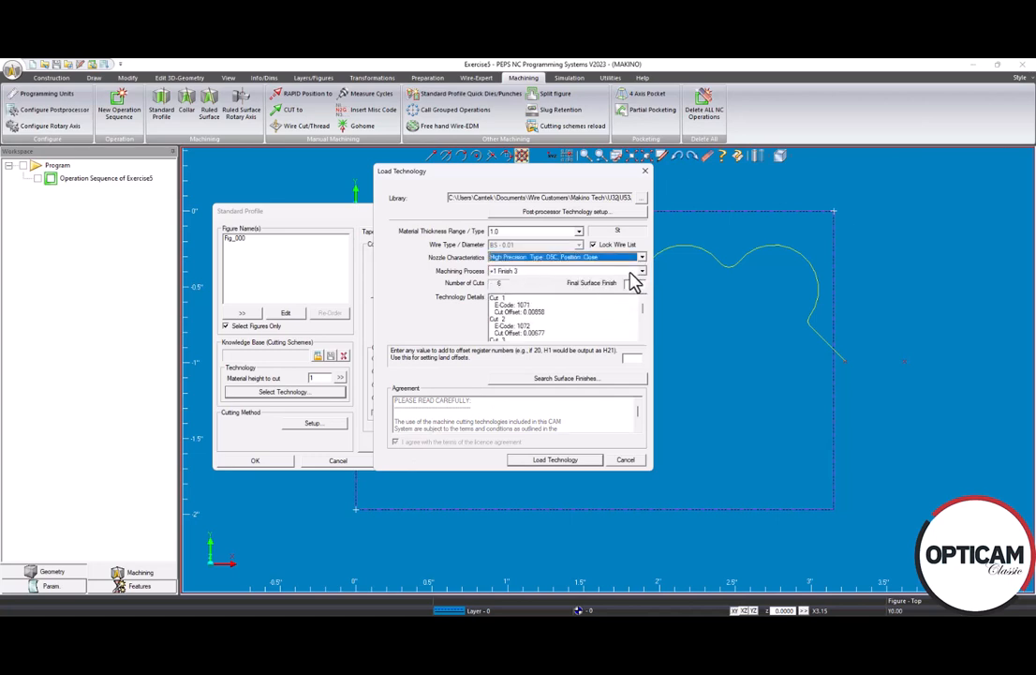
click(641, 271)
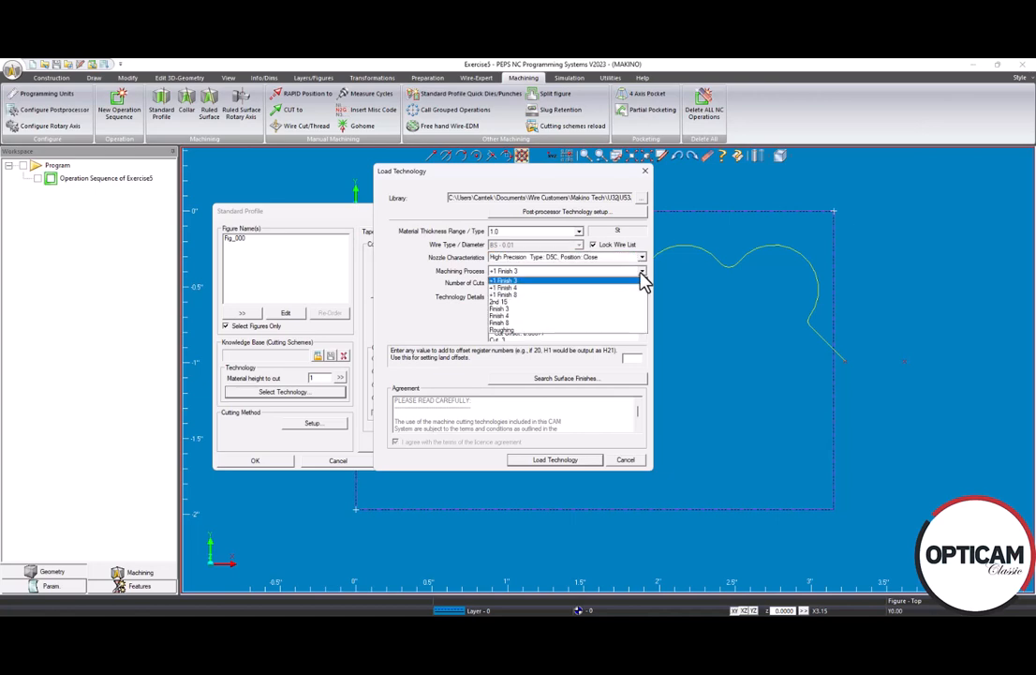
click(530, 323)
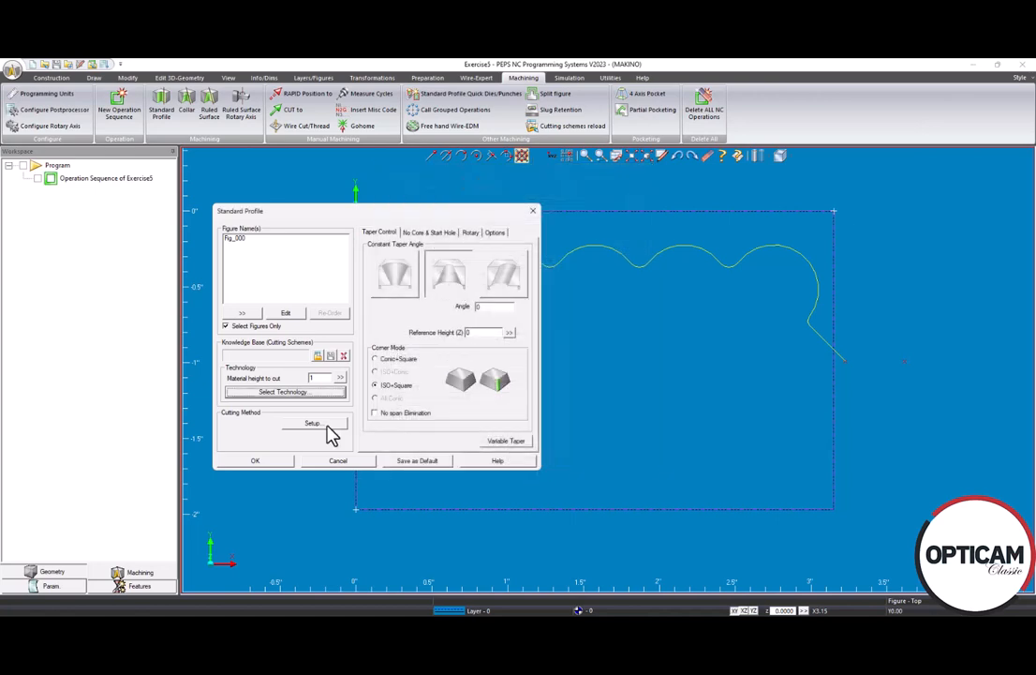
Set the cutting offset to Left in the cutting setup and generate the three-cut profile operation
click(321, 426)
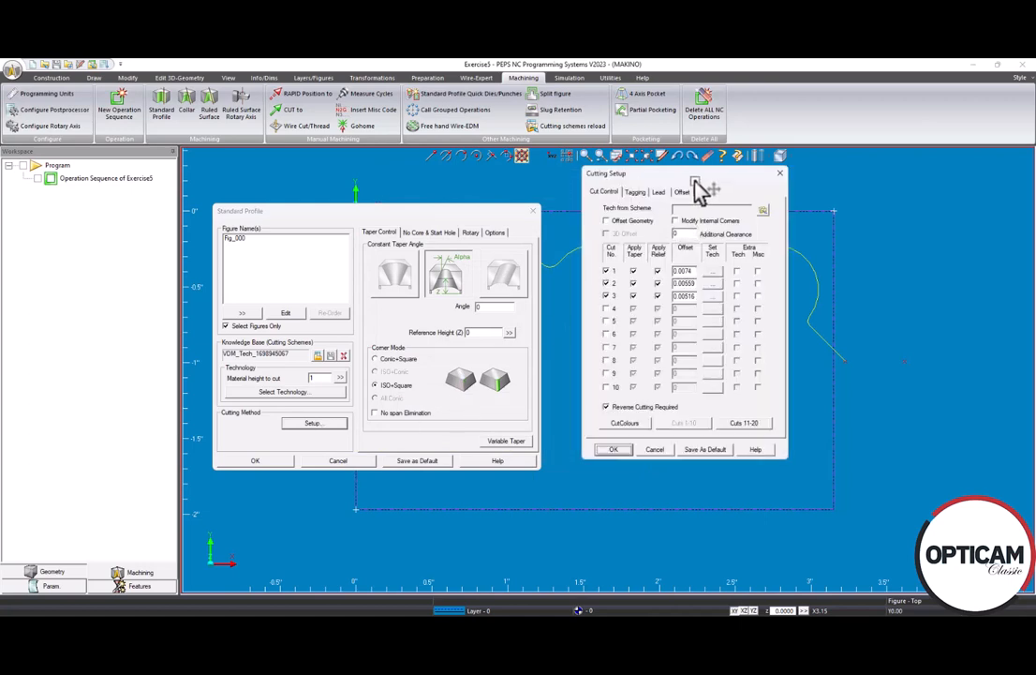
drag(693, 175, 480, 201)
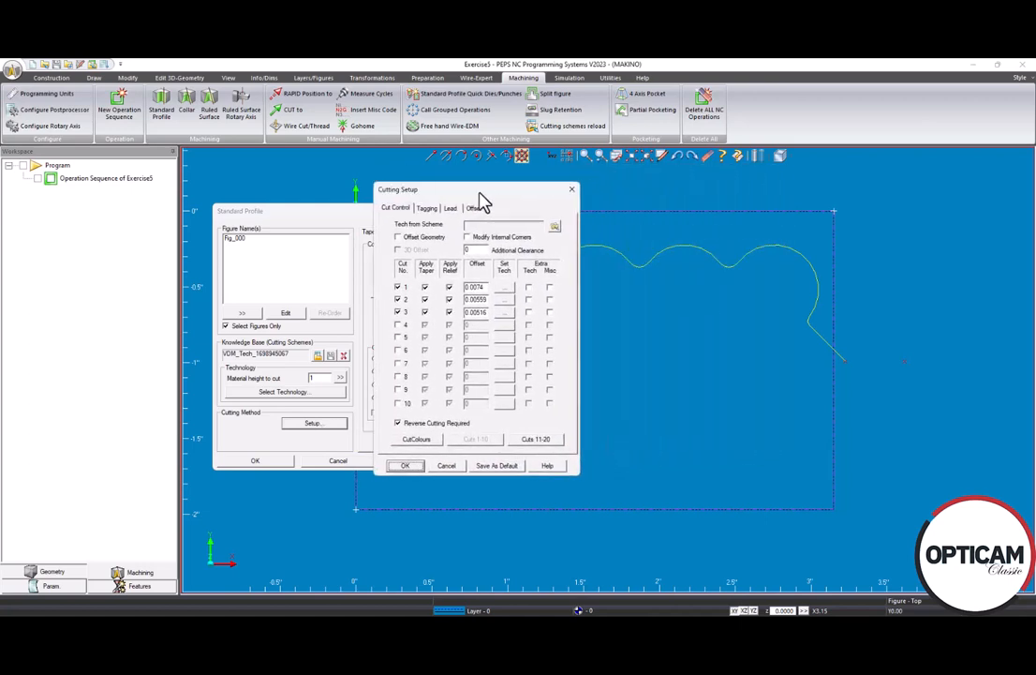
click(476, 210)
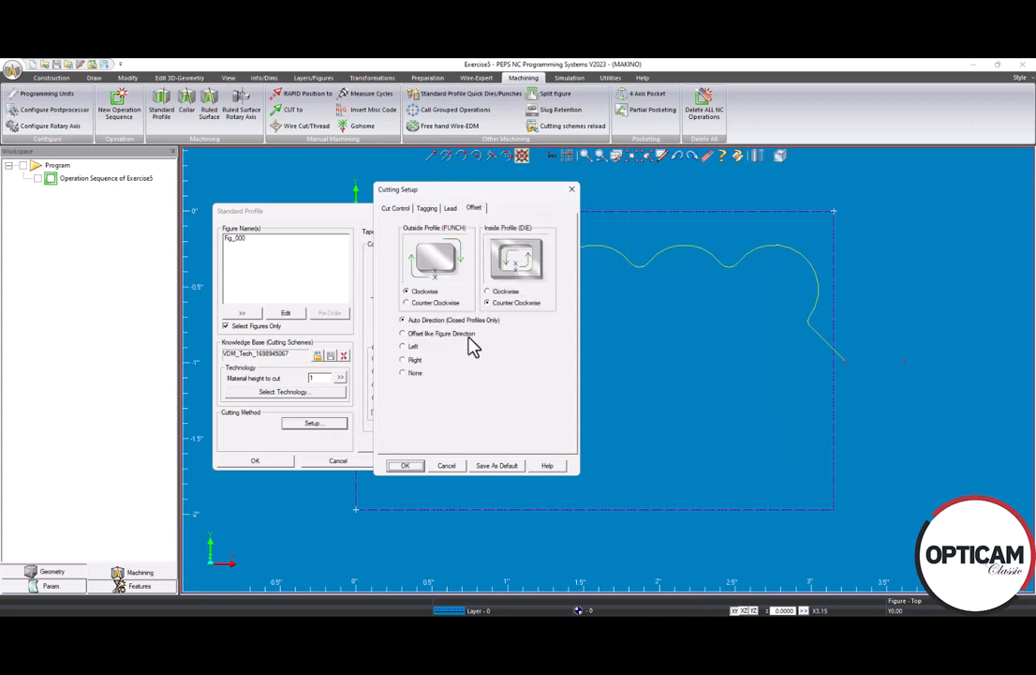
click(403, 345)
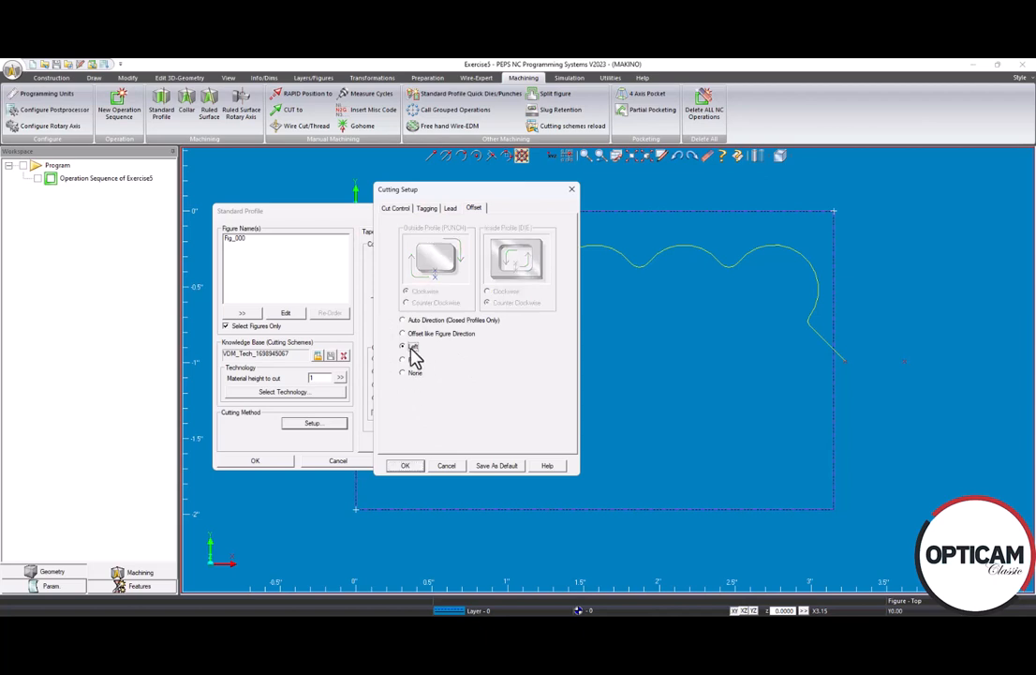
click(405, 466)
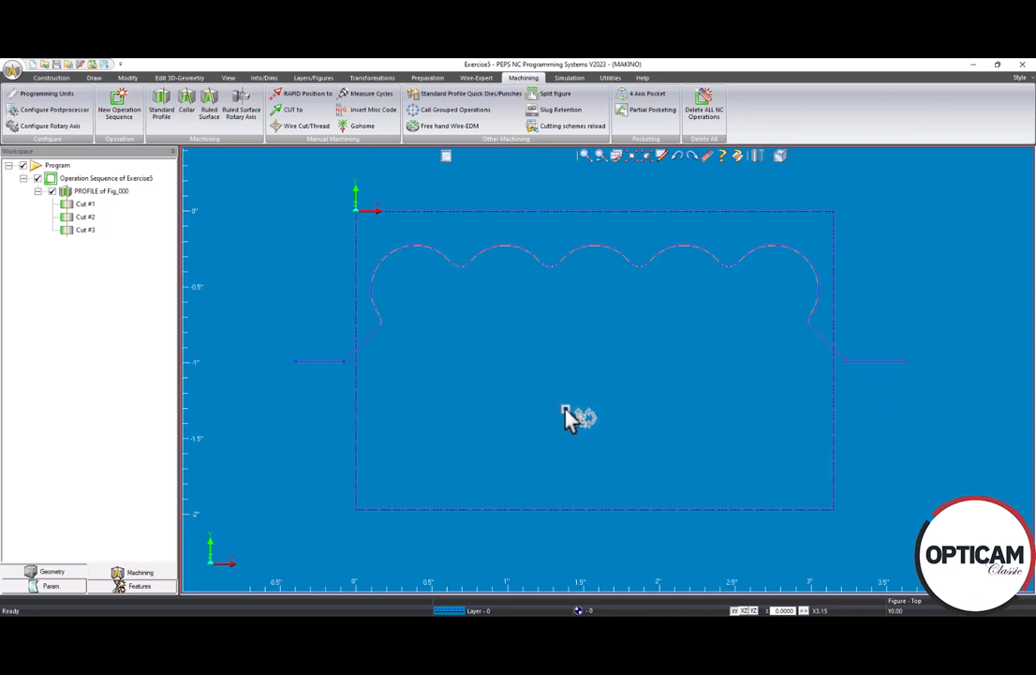
drag(572, 383, 551, 373)
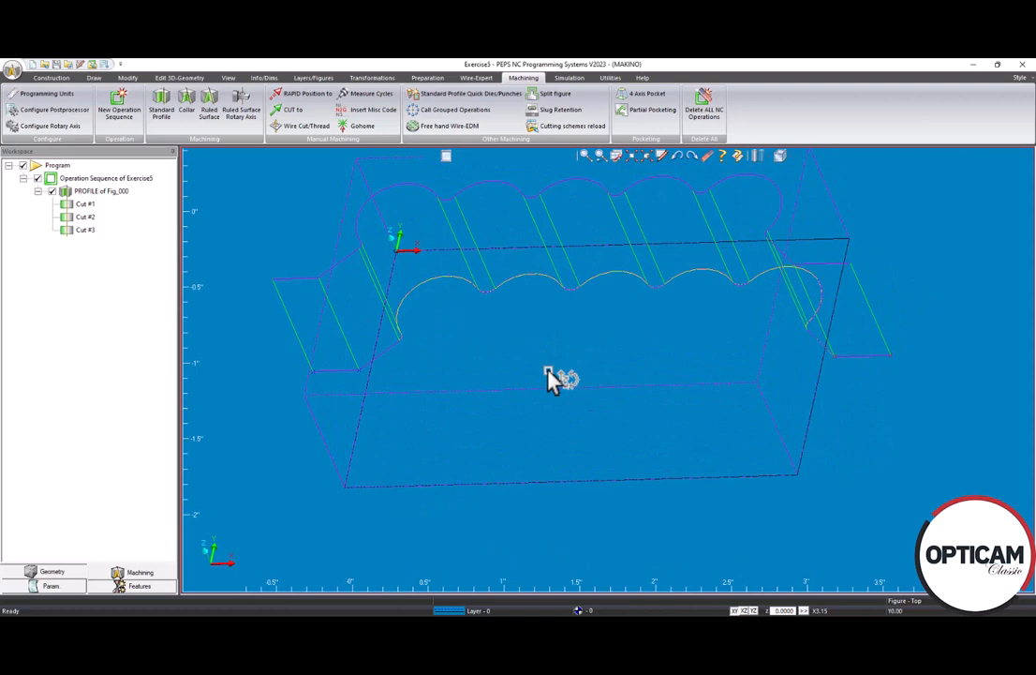